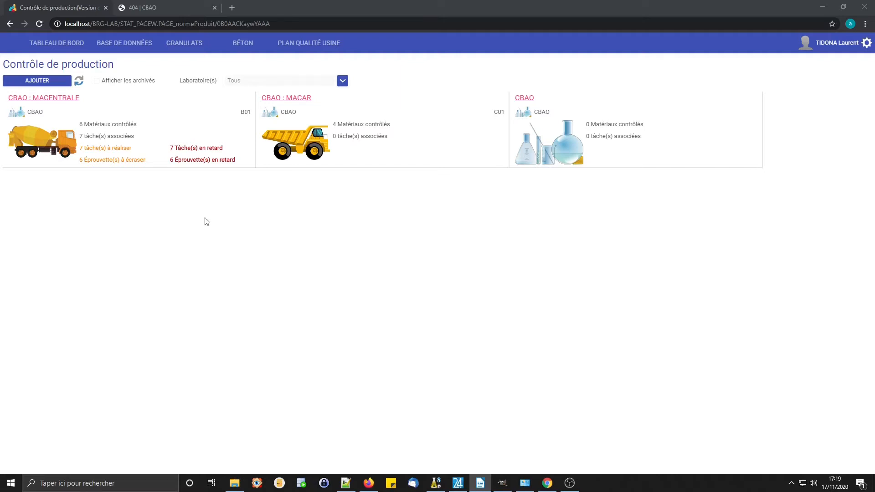
click(119, 43)
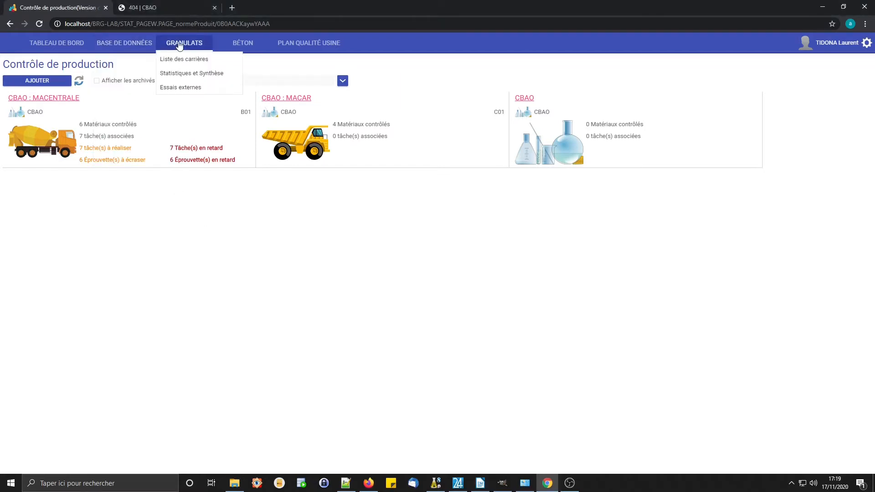
mouse_move(279, 43)
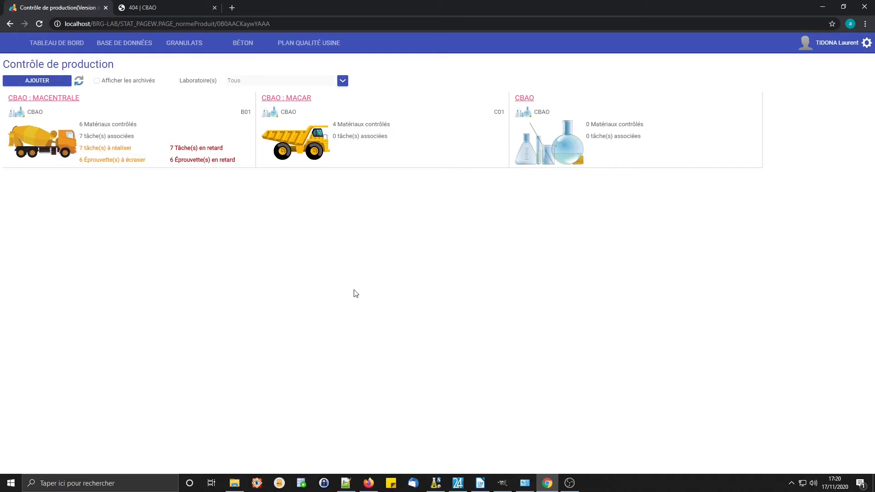
- View the Matériel and Formulation usage modes and return to the Laboratoire mode's production control page
click(866, 45)
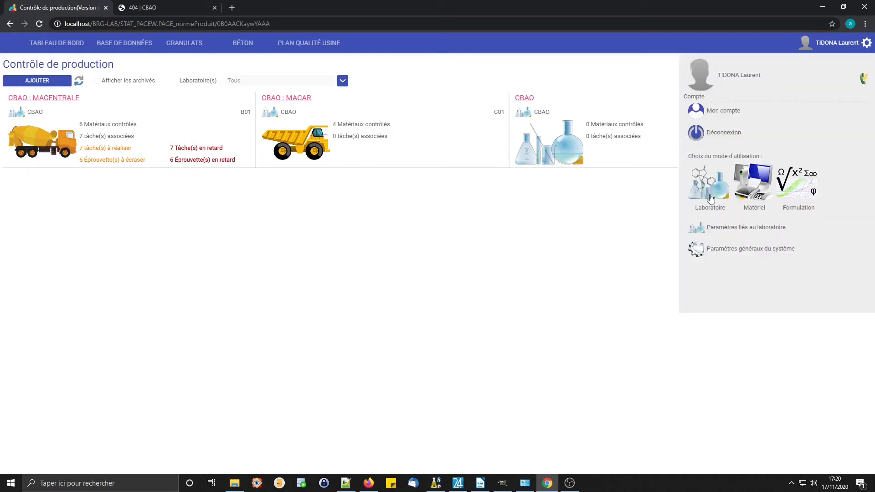
click(751, 188)
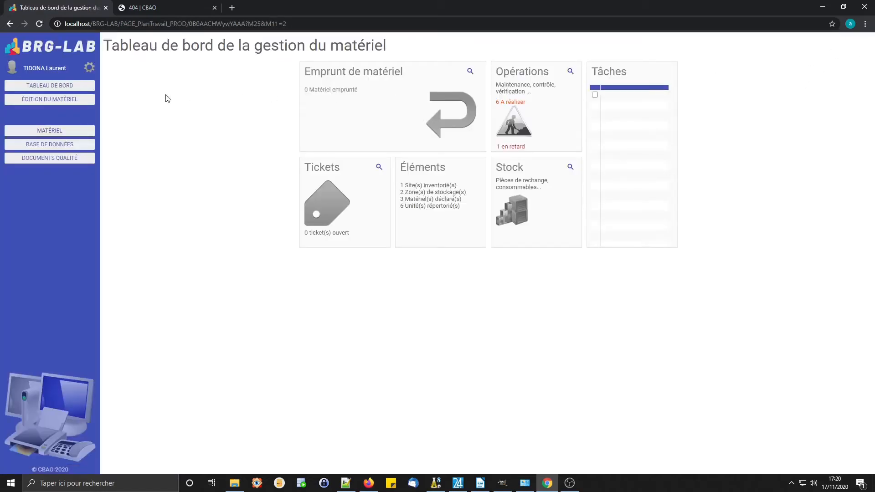
click(90, 68)
click(228, 163)
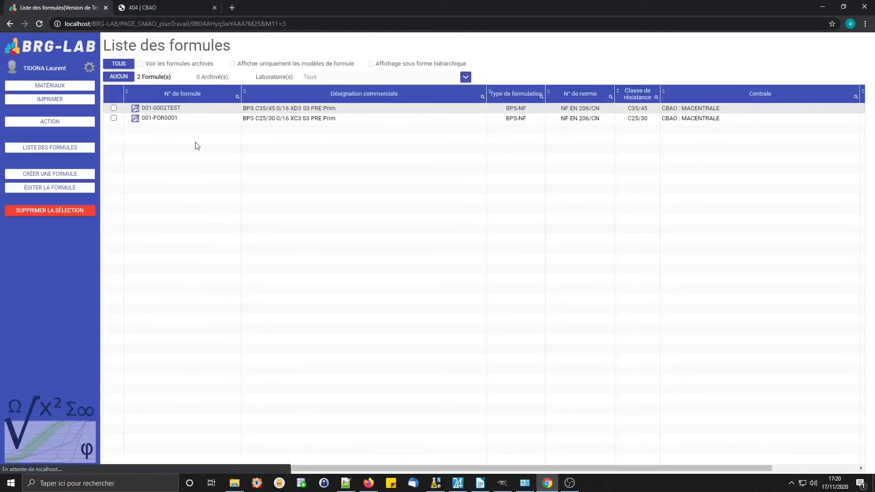
click(90, 68)
click(136, 176)
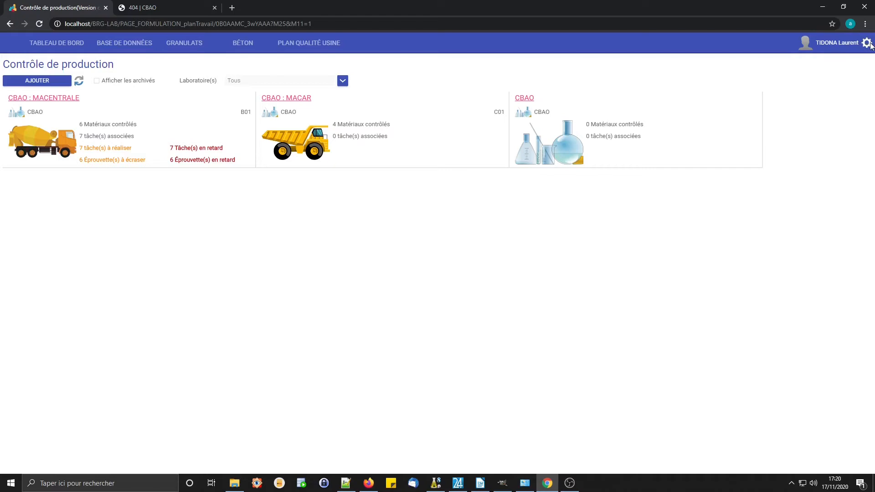
- Set the laboratory type to Externe in the general site settings, save, and go to the dashboard
click(867, 44)
click(769, 250)
scroll(418, 233, down, 5)
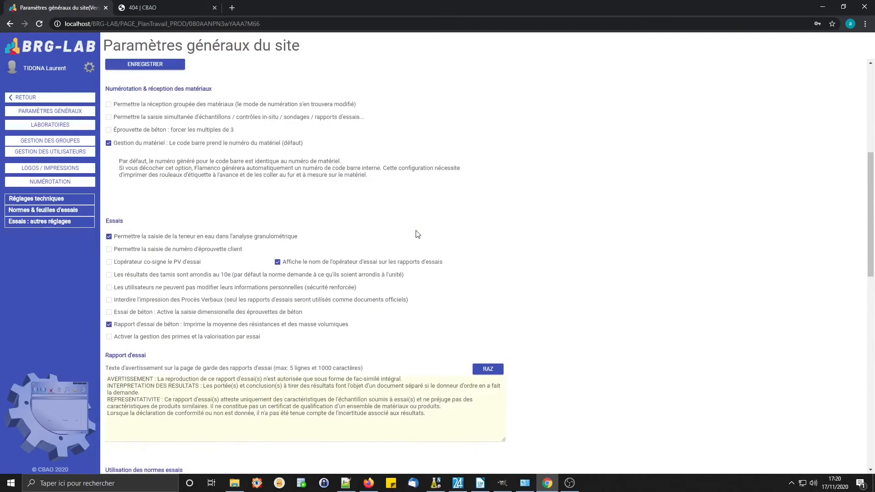
scroll(419, 233, up, 6)
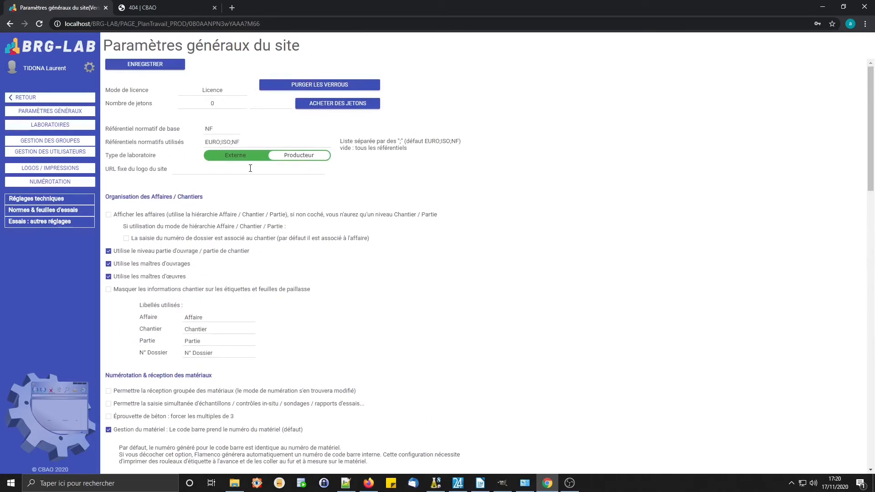
click(250, 158)
click(252, 159)
click(251, 159)
click(154, 65)
click(68, 46)
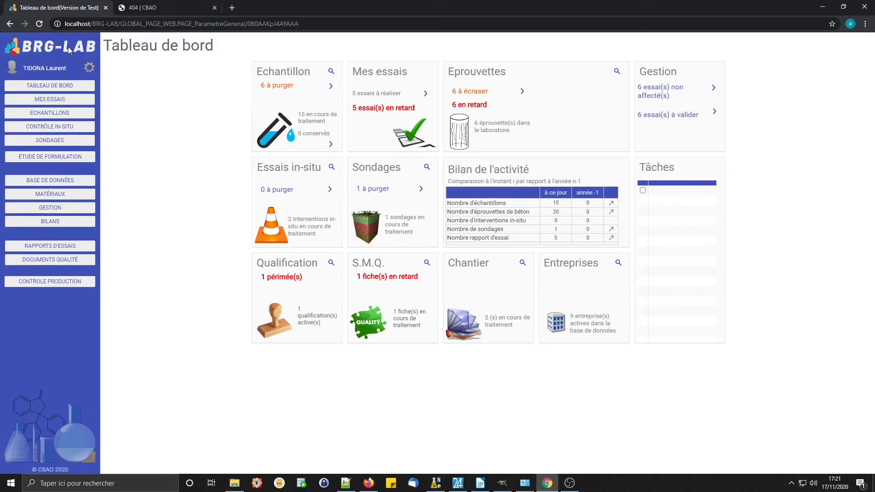
- Open the CBAO : MACENTRALE plant in production control and view its controls and PRODUCTION DE BÉTON samples
click(59, 289)
click(151, 141)
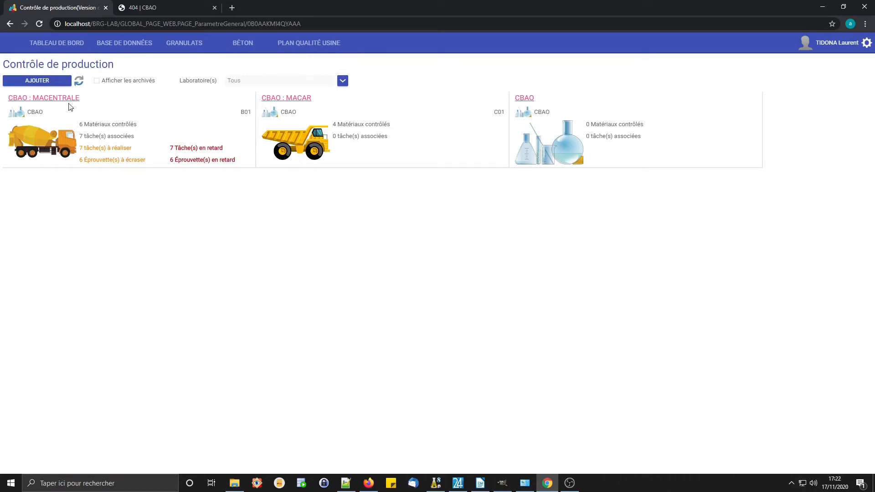
click(51, 98)
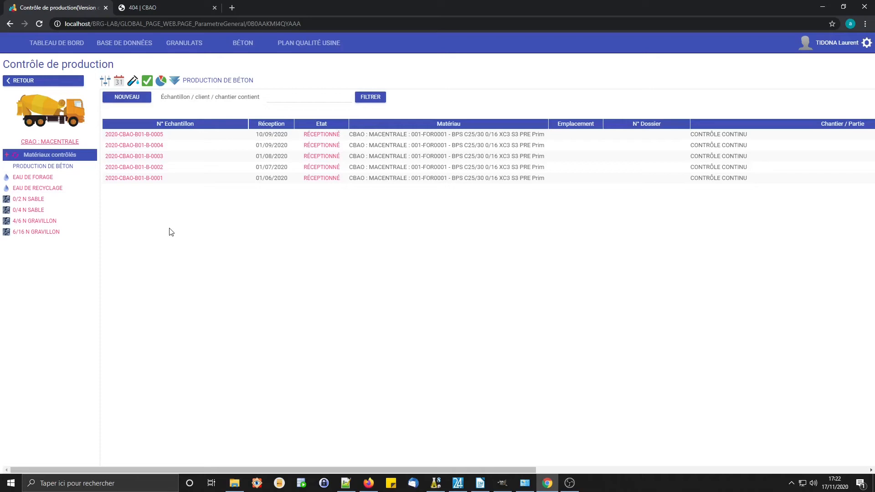
click(69, 144)
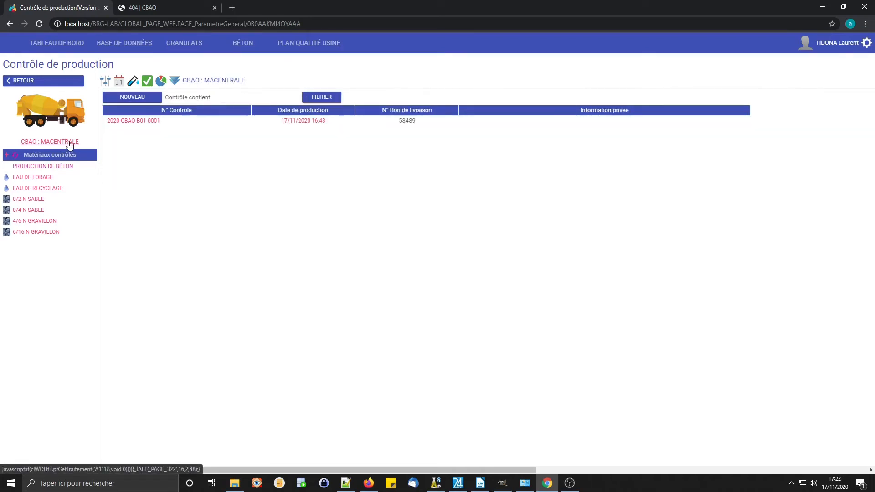
click(52, 168)
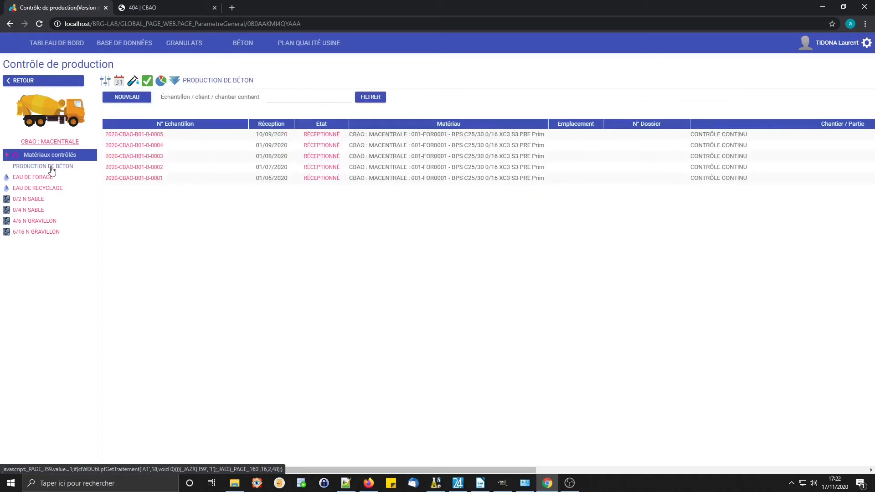
- View the construction site and sampling details of 0/4 N Sable sample 2020-CBAO-B01-G2-0004 and return to production control
click(28, 211)
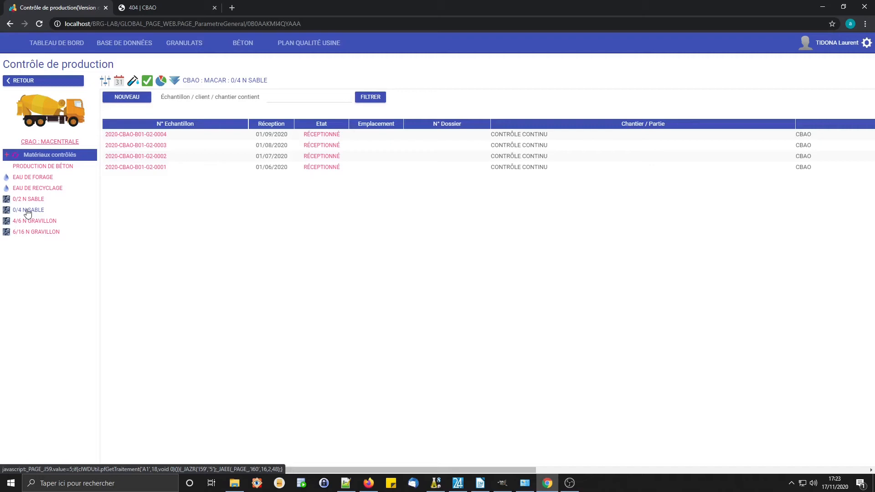
click(147, 134)
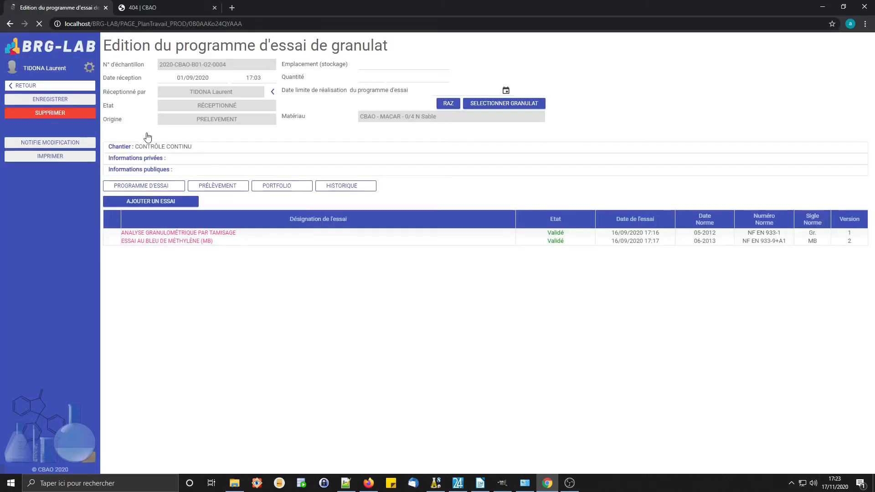
click(184, 148)
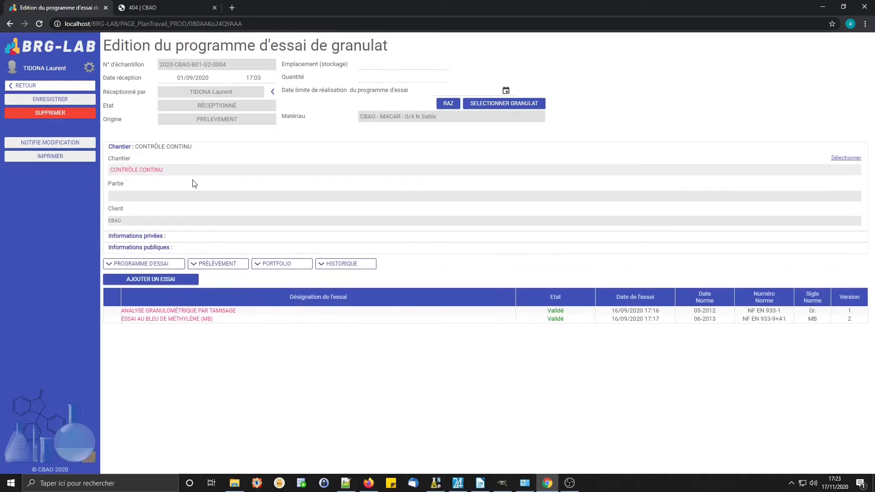
click(223, 266)
click(78, 87)
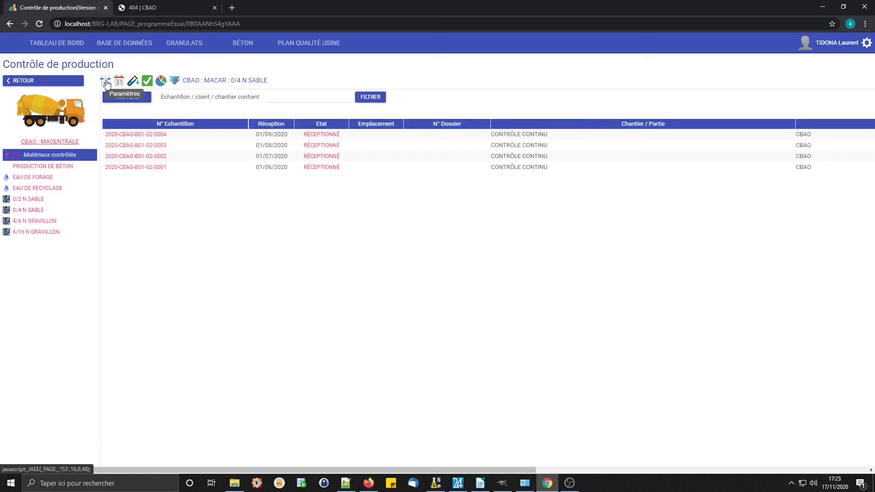
- Review the 0/4 N Sable's default test programme, task planning, sample list and tests by category
click(106, 83)
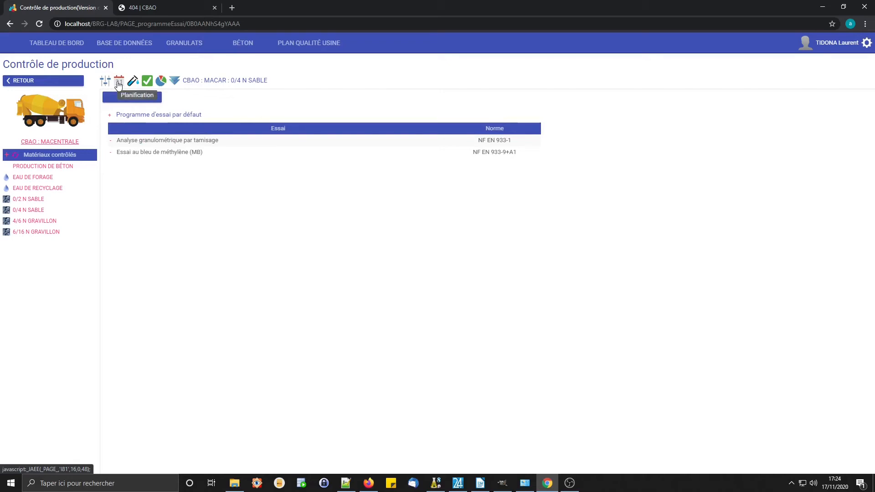
click(118, 83)
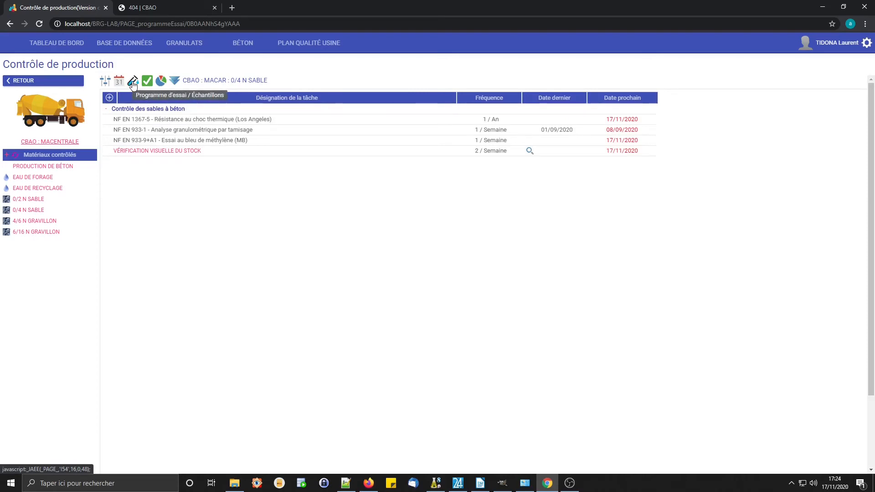
click(133, 84)
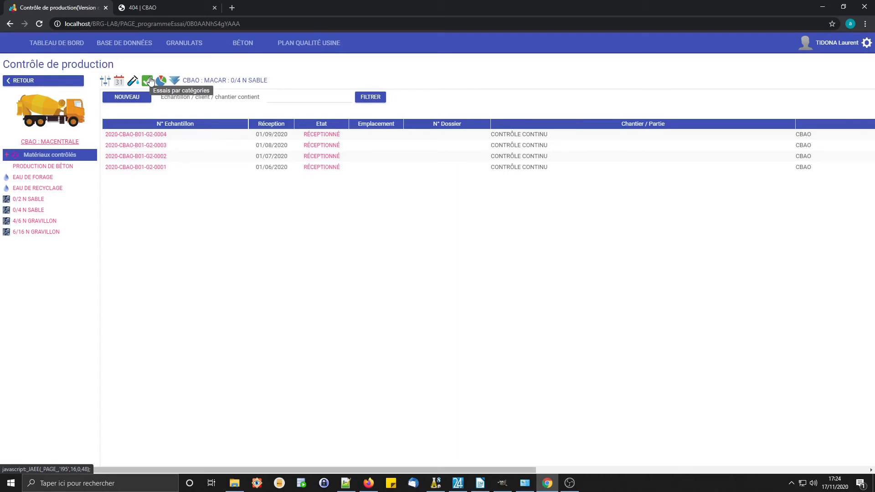
click(148, 81)
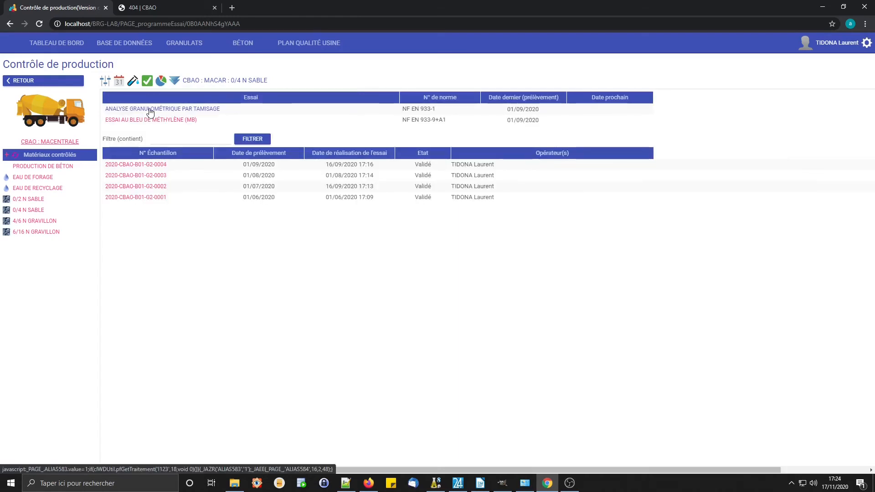
- Open version 2 of the Article 10 product technical sheet from the 0/4 N Sable's statistical controls
click(162, 81)
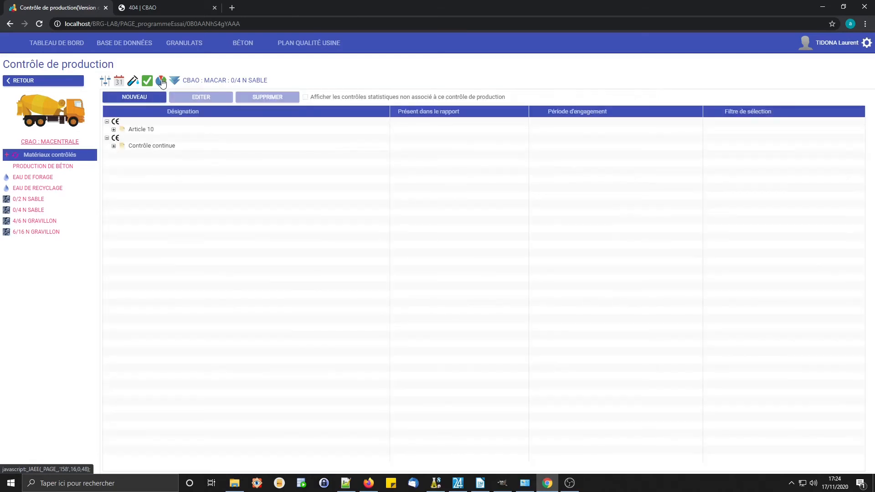
click(114, 130)
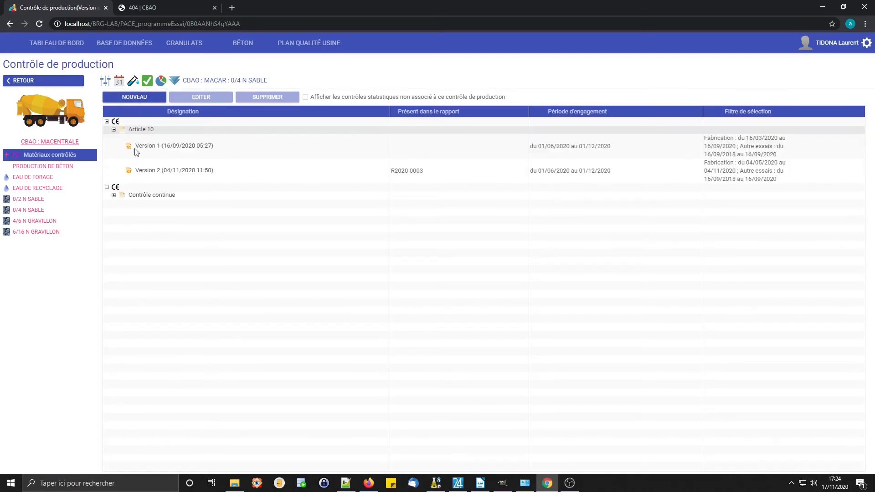
click(153, 169)
click(194, 100)
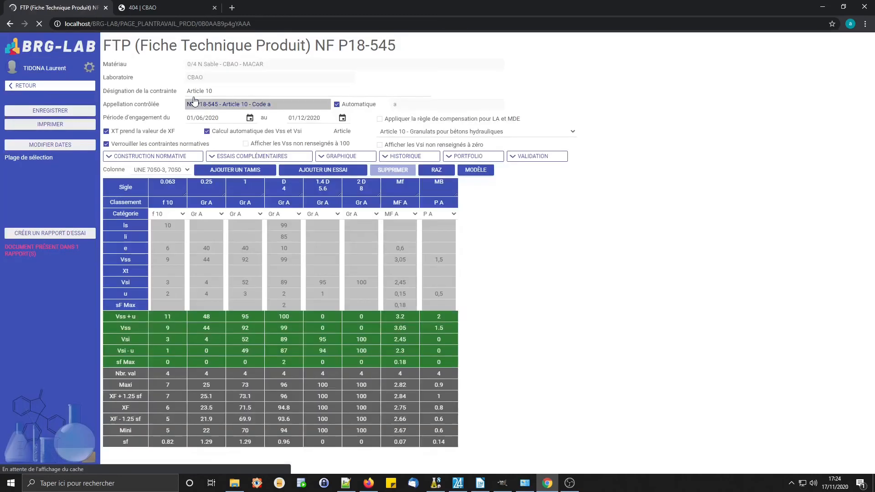
- Turn off XT taking the XF value, automatic Vss and Vsi calculation and normative constraint locking, and leave the sheet without saving
click(136, 131)
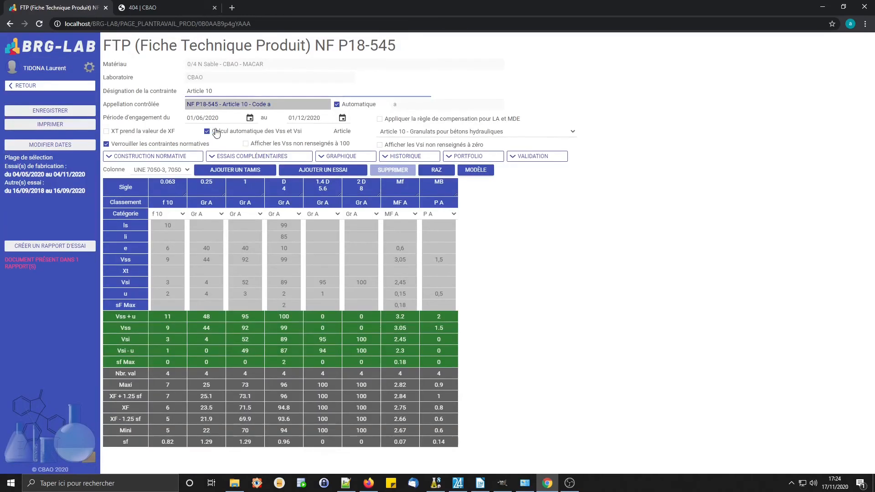
click(218, 133)
click(187, 144)
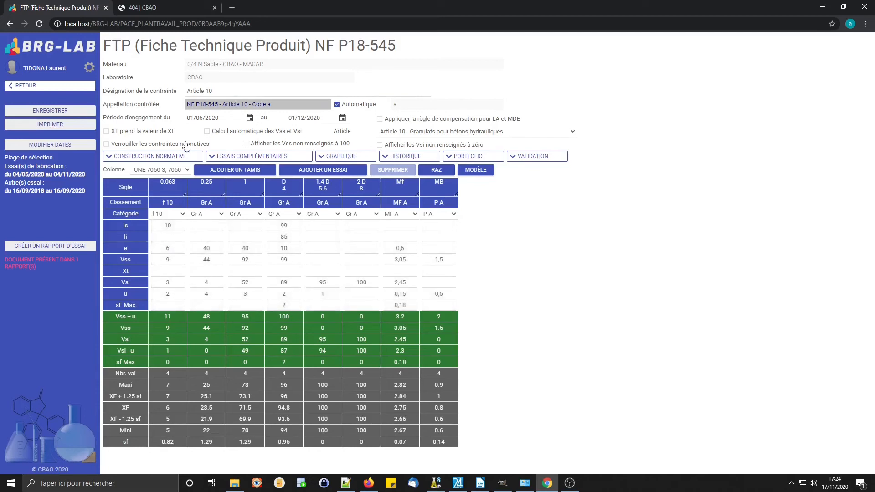
click(86, 86)
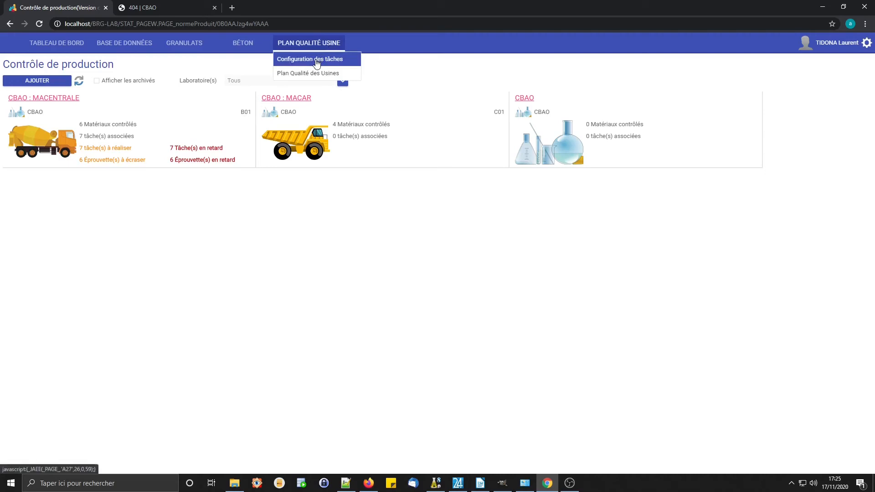
- Open the task configuration and inspect the NF EN 933-1 sieve analysis and Vérification visuelle du stock tasks
click(317, 63)
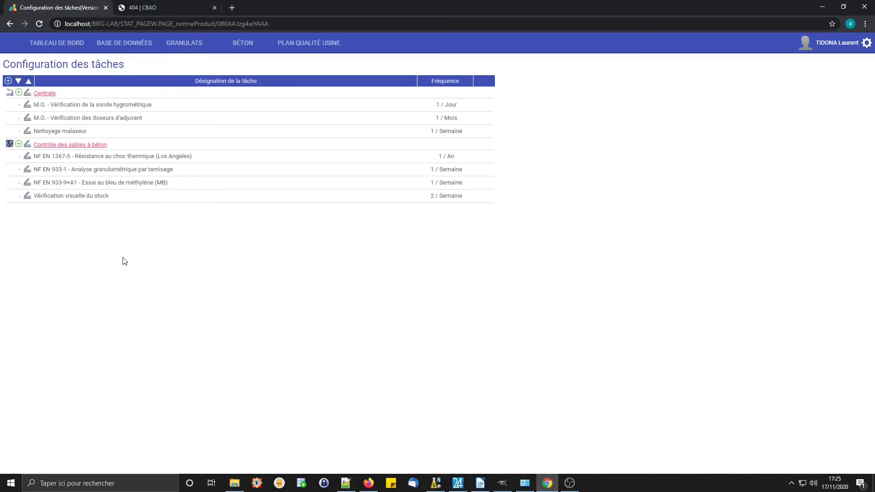
click(27, 171)
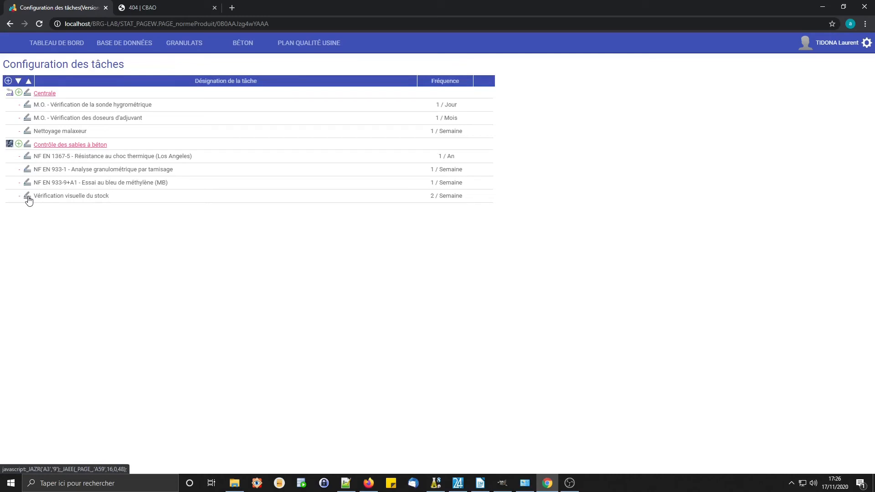
click(28, 197)
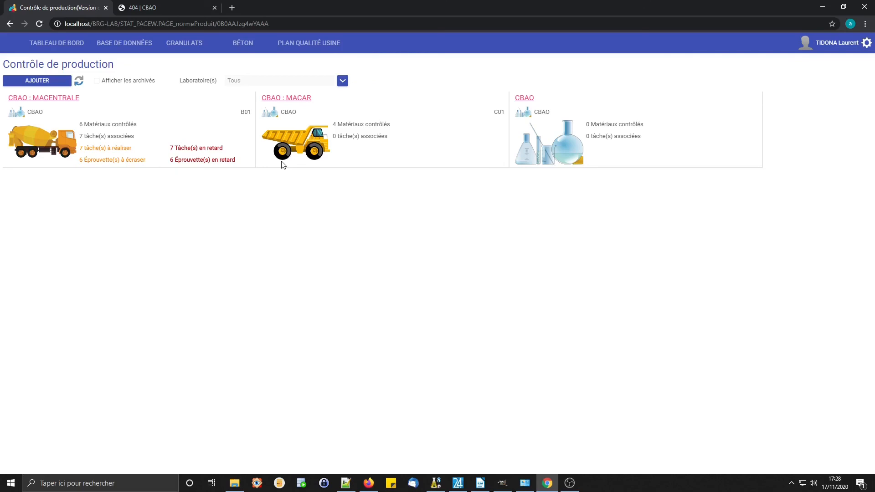
- Open the Plan Qualité des Usines overview
mouse_move(313, 52)
click(306, 74)
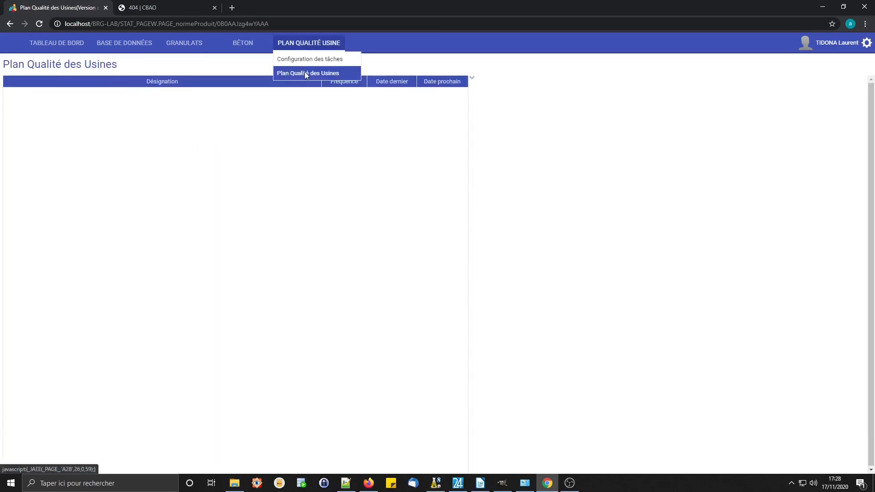